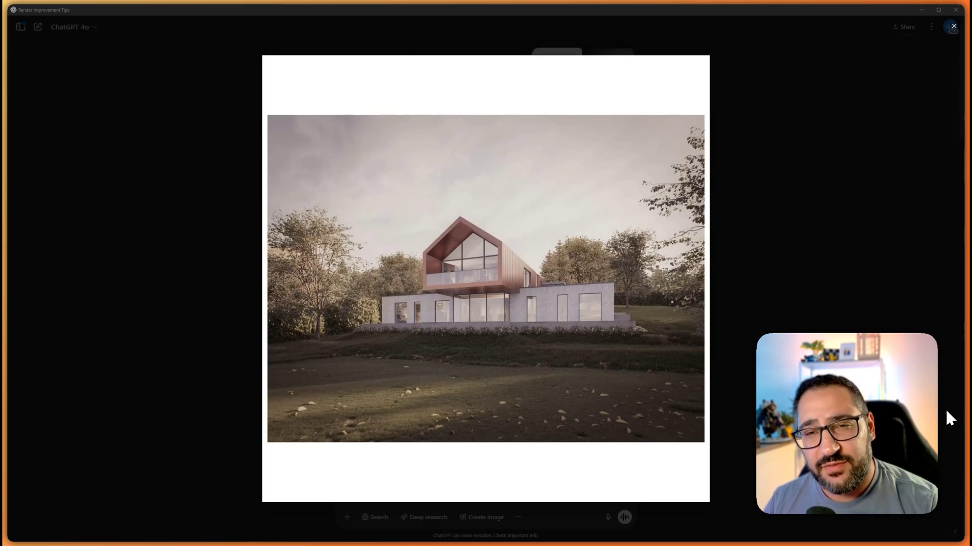
- Dismiss the enlarged student house render to see the lighting, materials, camera and post-processing tips
click(944, 407)
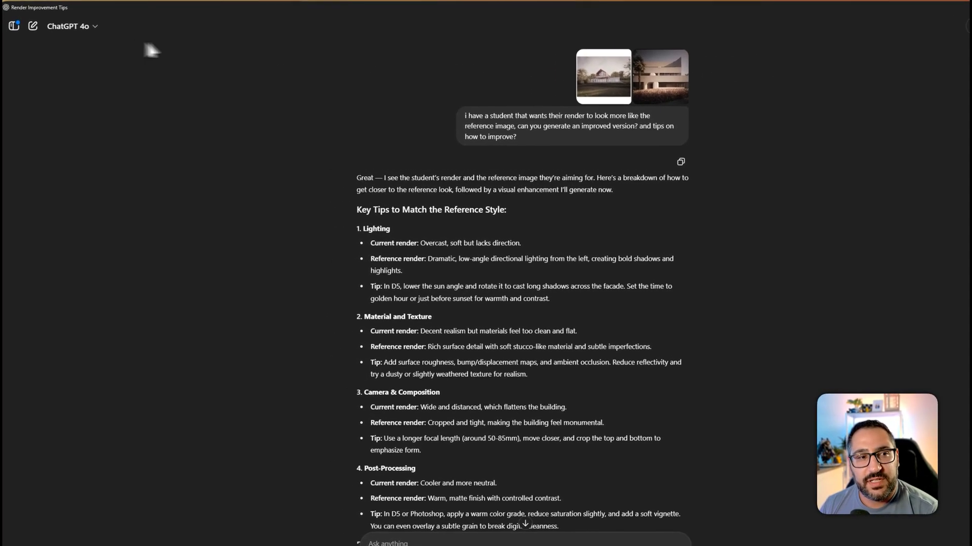
click(89, 26)
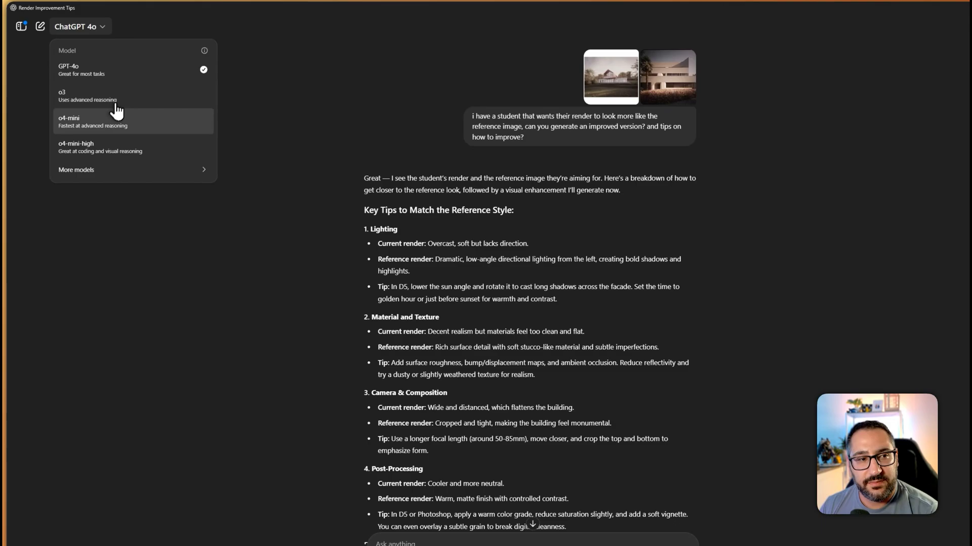
click(708, 101)
click(615, 98)
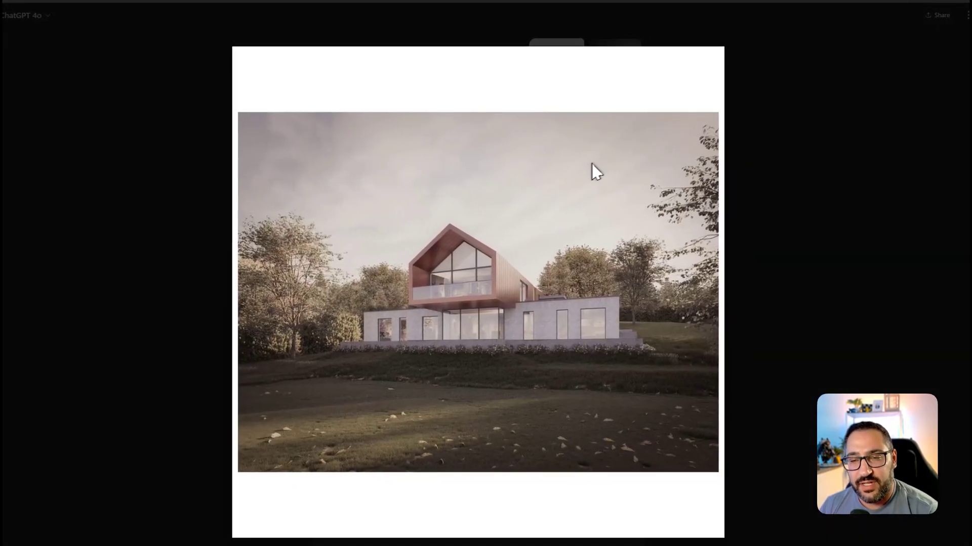
click(736, 107)
click(638, 76)
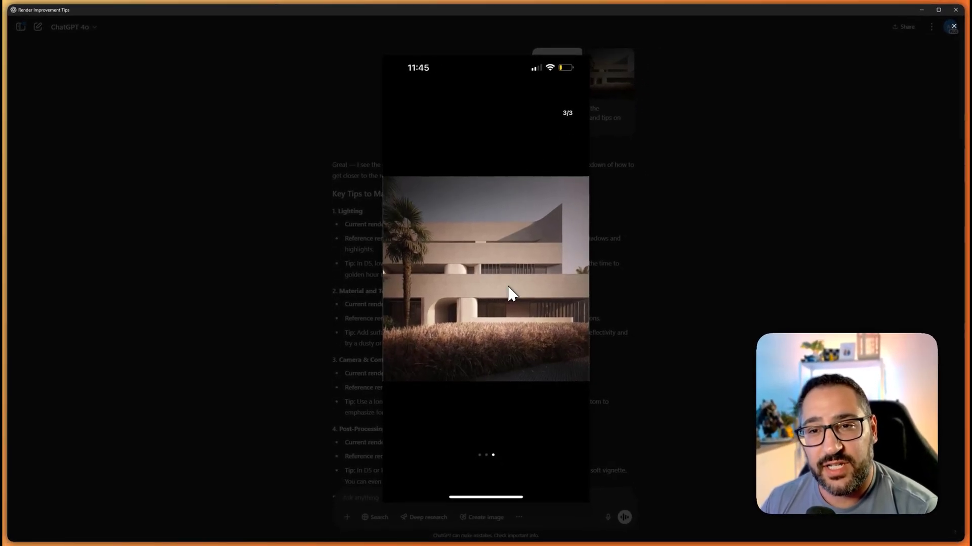
click(624, 169)
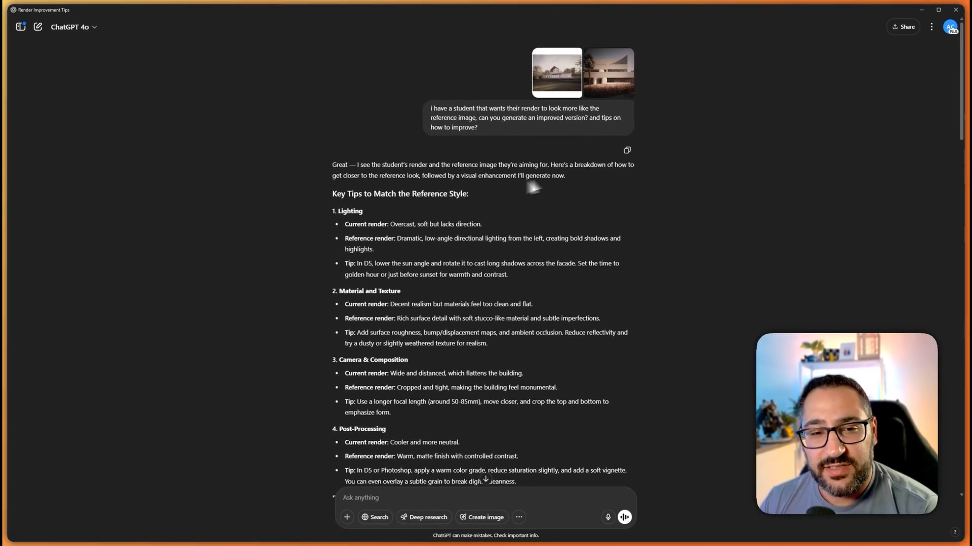
scroll(381, 221, down, 1)
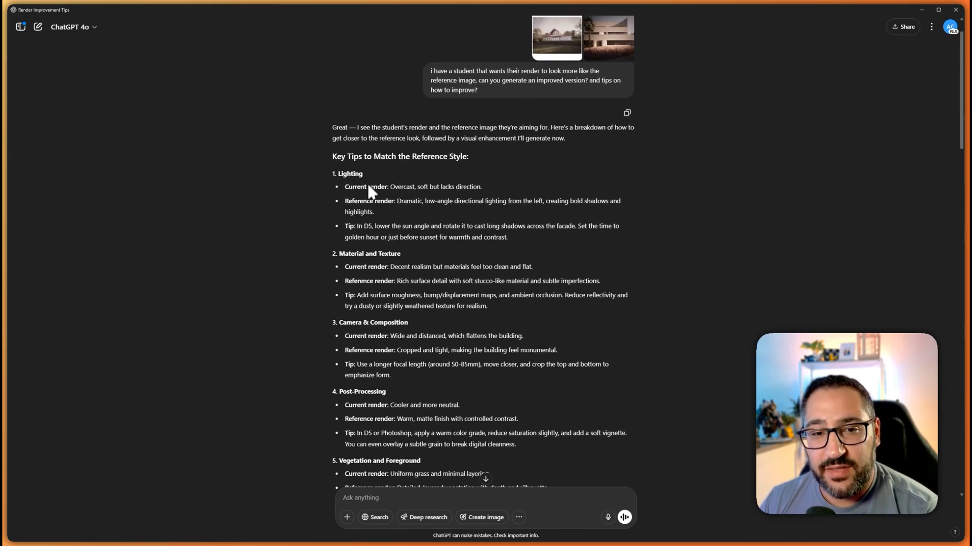
scroll(379, 188, up, 1)
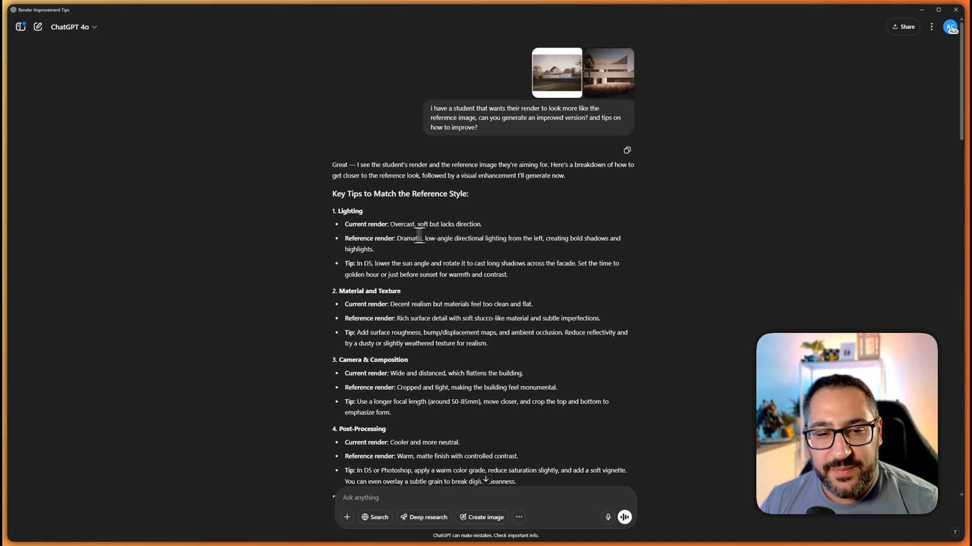
scroll(408, 230, down, 1)
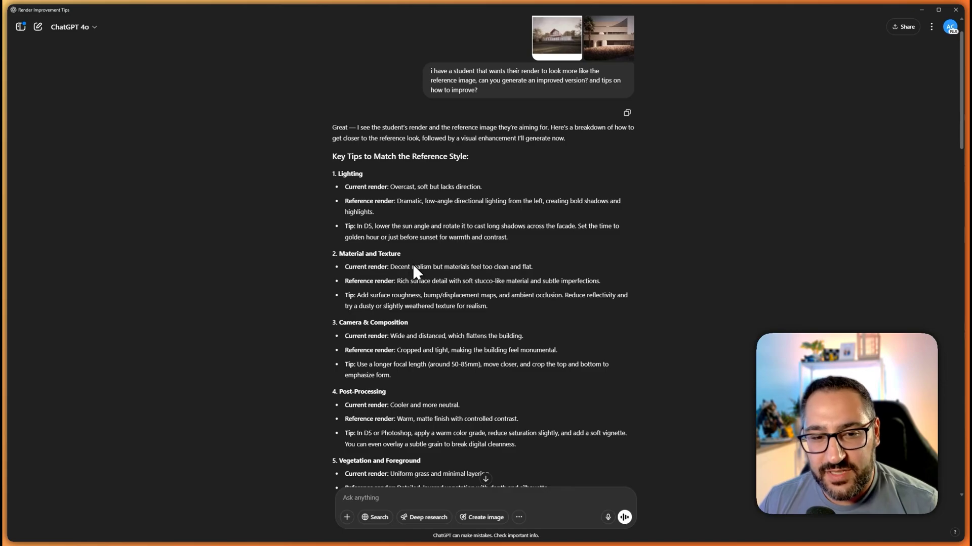
scroll(409, 330, down, 1)
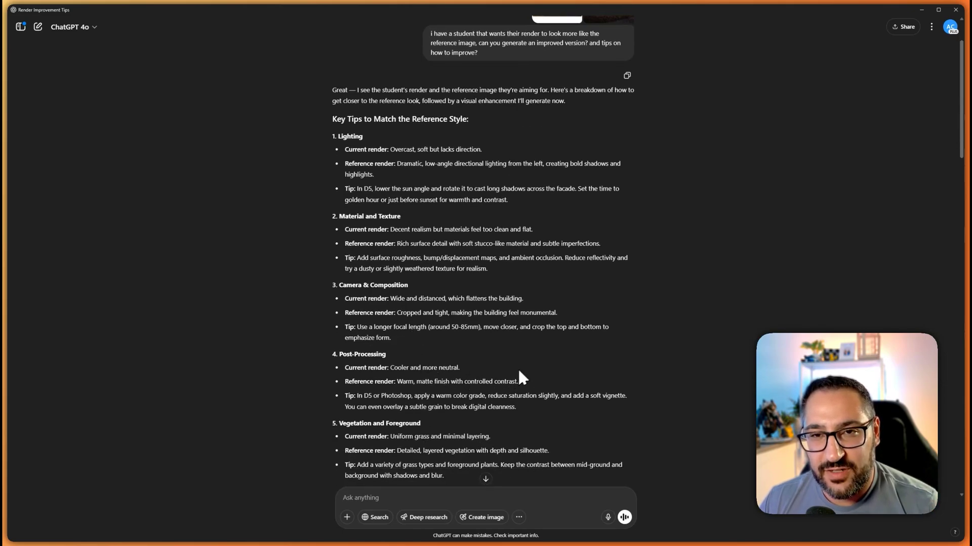
scroll(521, 366, up, 2)
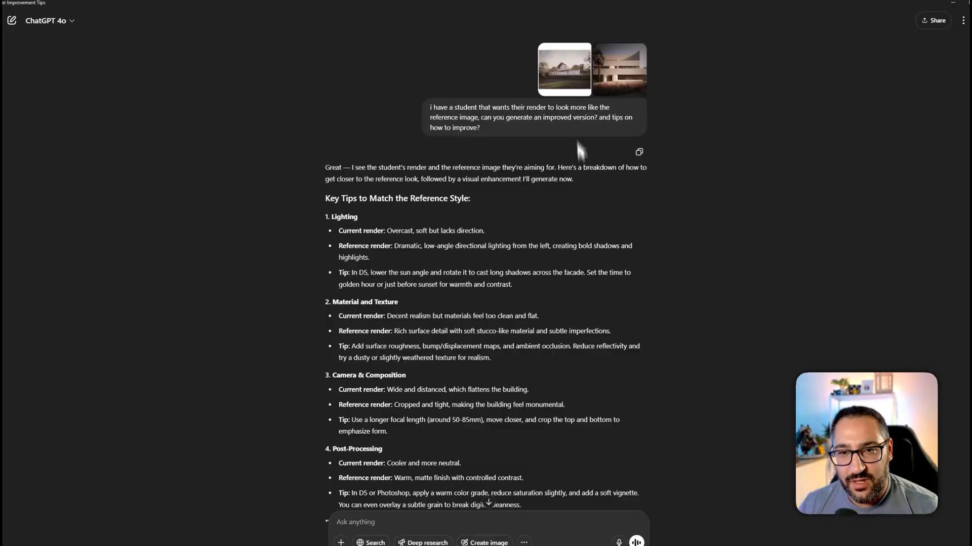
- Enlarge the first attached thumbnail, the student's house render, in the image viewer
click(569, 81)
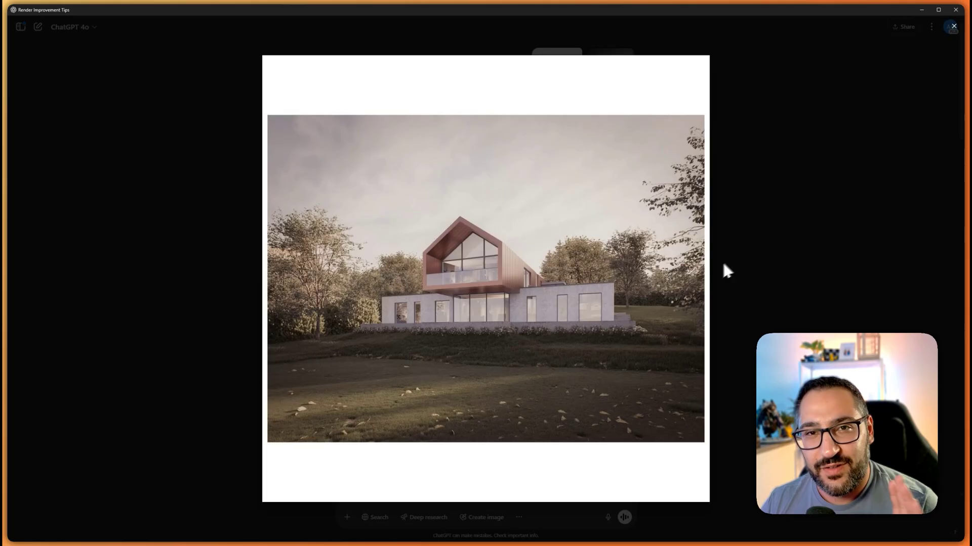
- Close the enlarged render and scroll back to the student's original overcast-sky house render
click(757, 235)
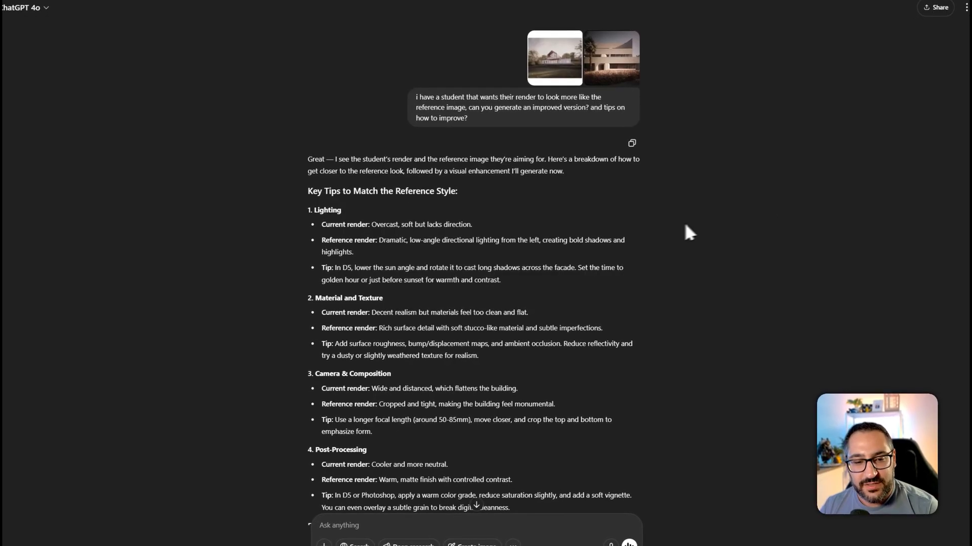
scroll(667, 225, down, 2)
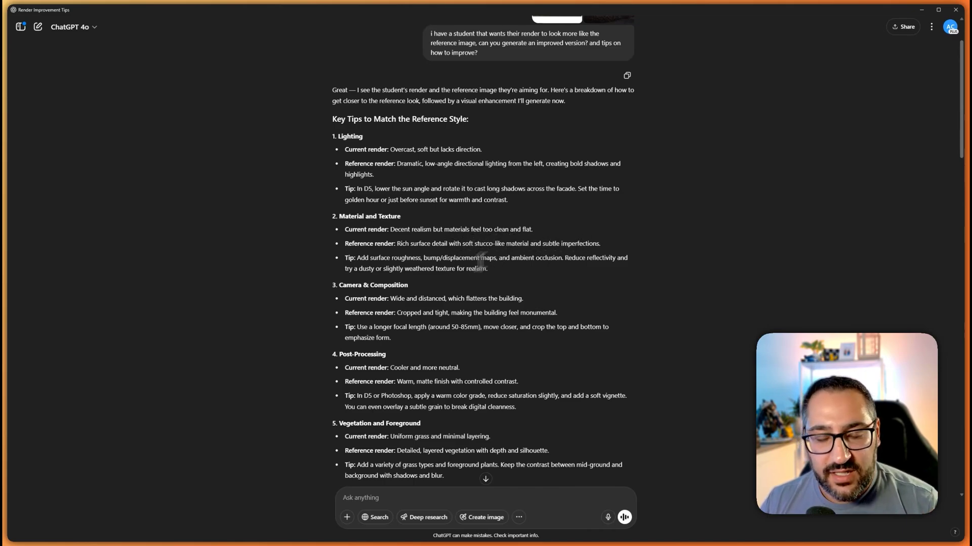
scroll(440, 304, up, 2)
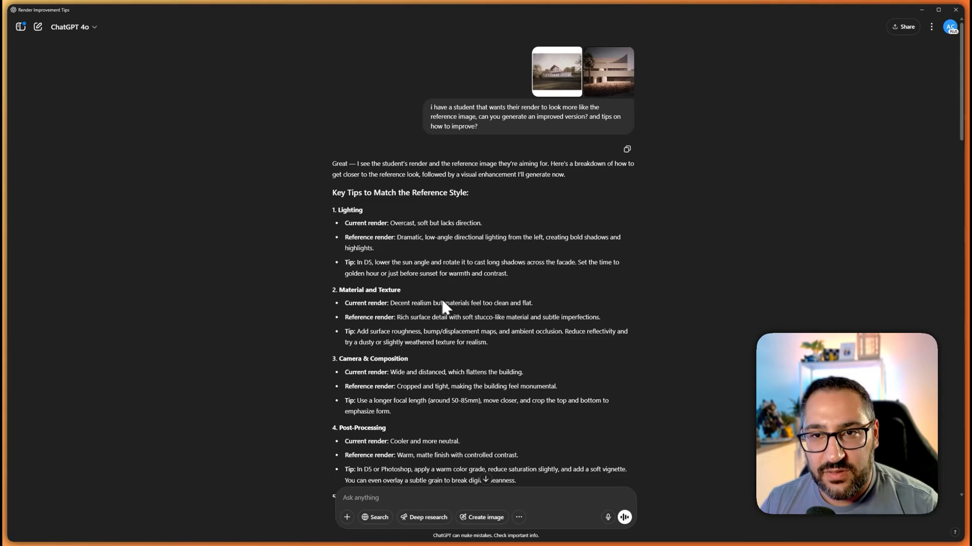
scroll(440, 303, down, 1)
click(586, 56)
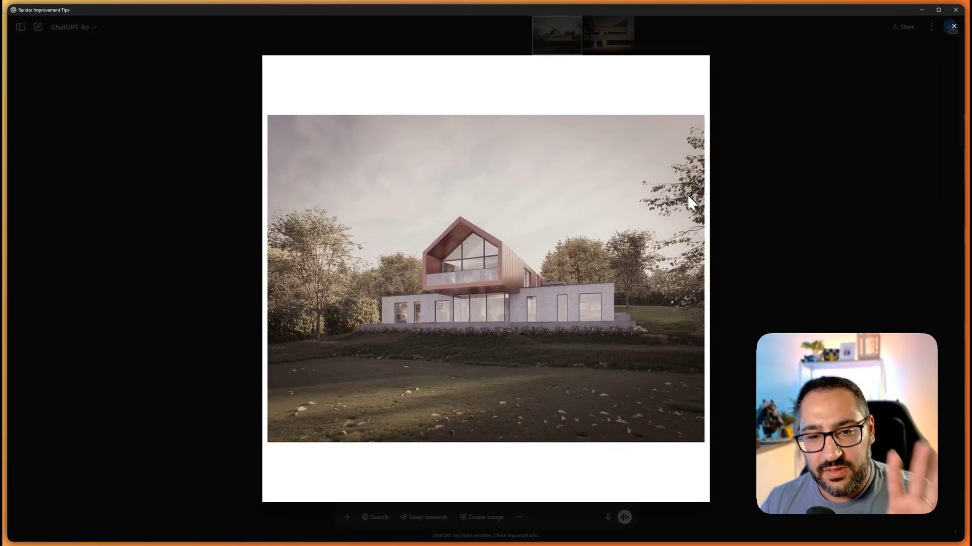
click(745, 168)
click(610, 35)
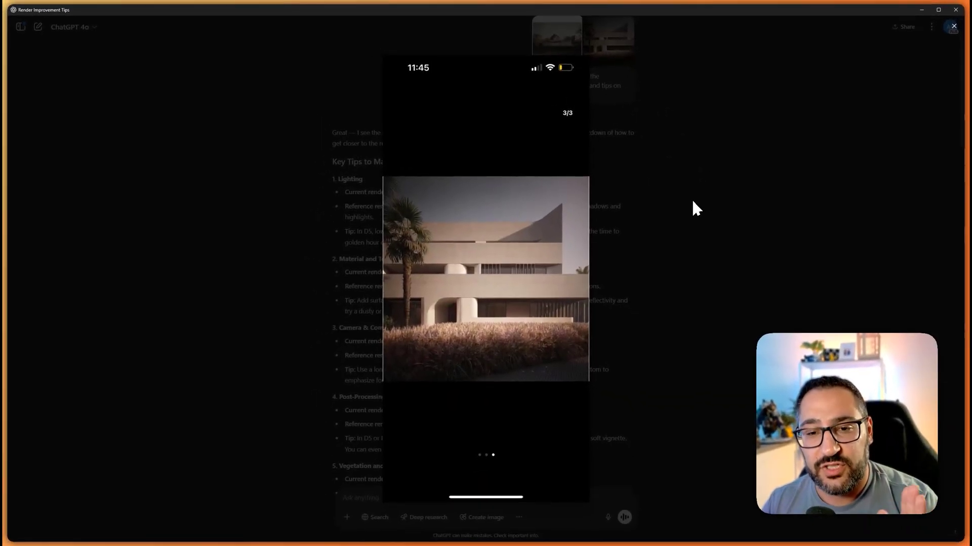
click(704, 226)
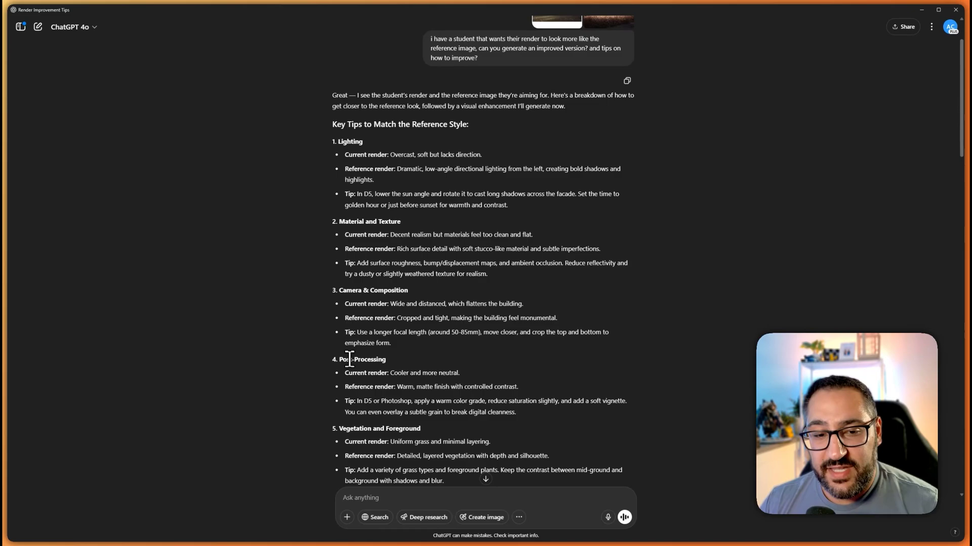
scroll(465, 364, up, 3)
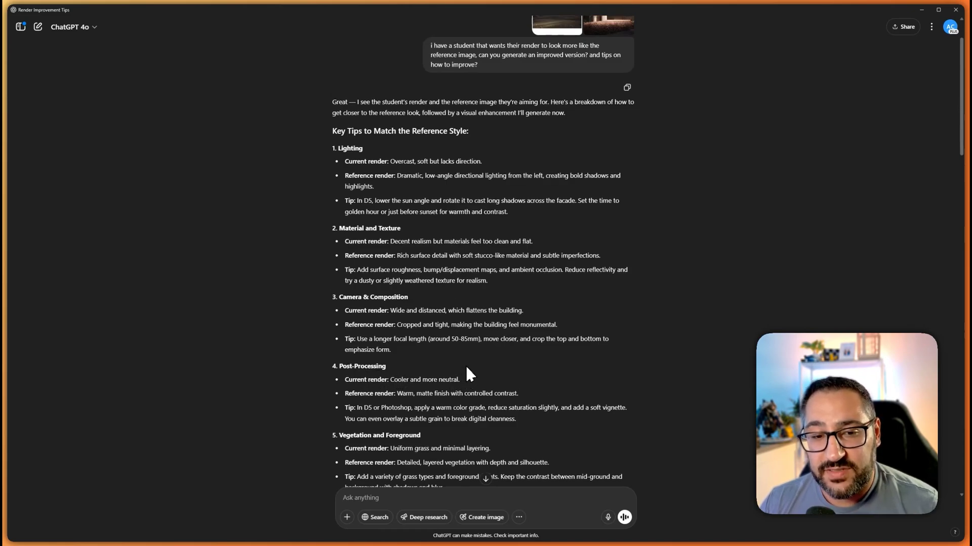
click(570, 84)
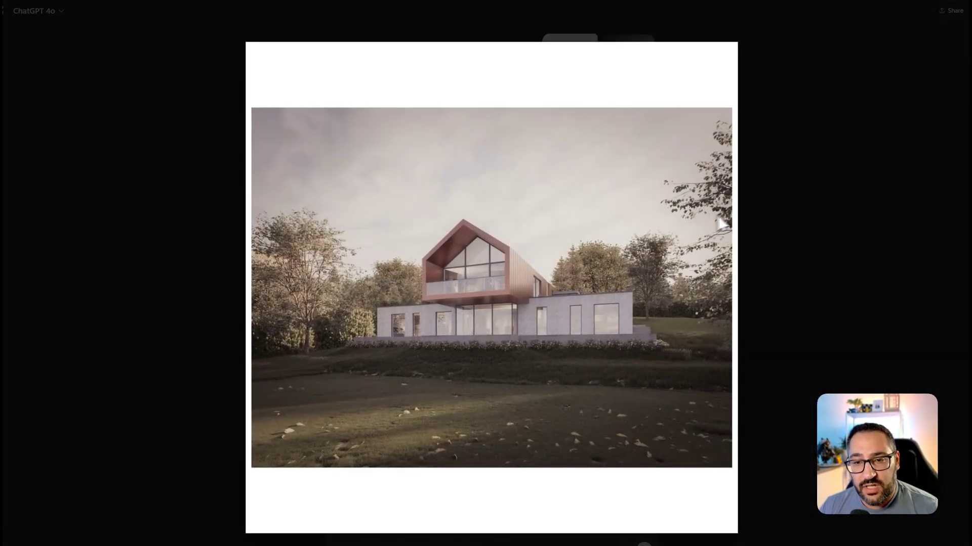
click(753, 187)
click(644, 81)
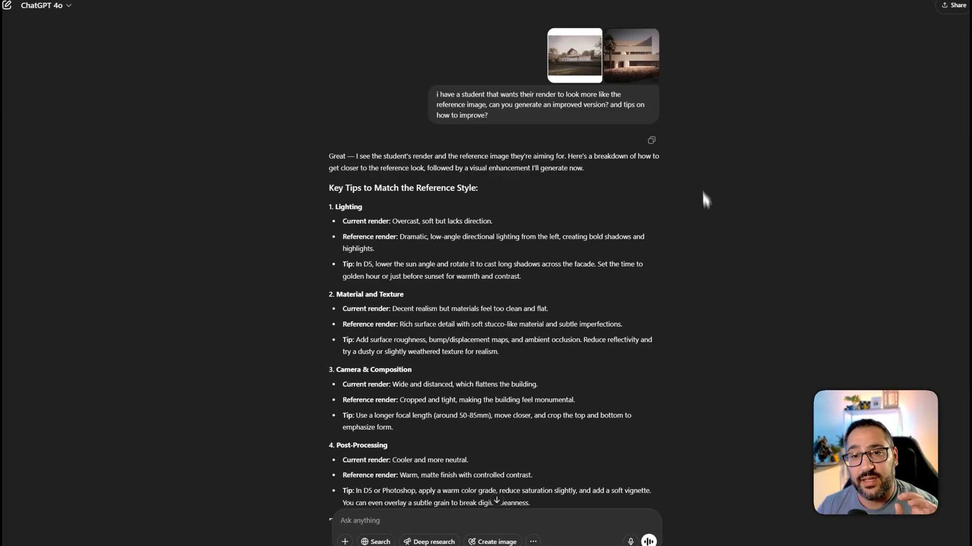
click(577, 66)
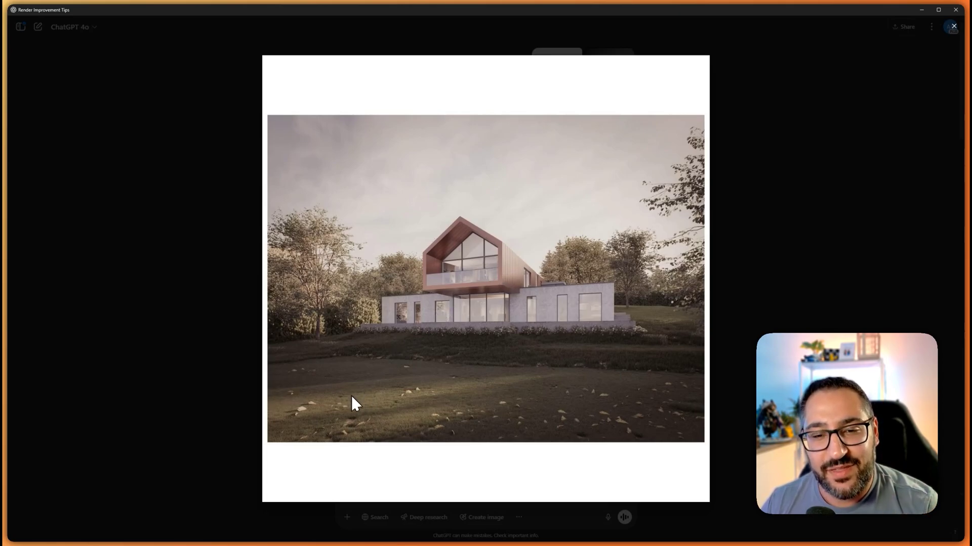
click(719, 208)
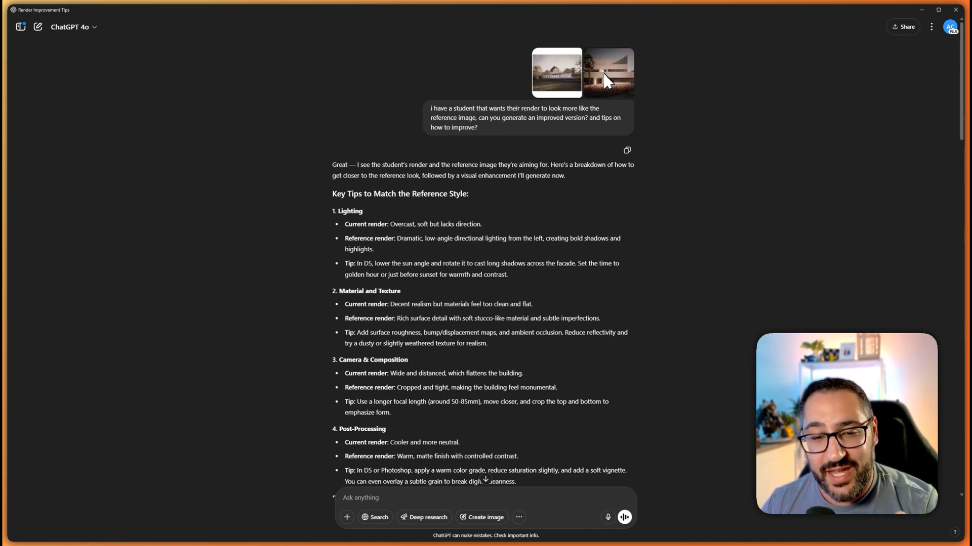
- Scroll past tips section 5 to the 'Image created' warmly lit dusk house render
scroll(660, 234, down, 1)
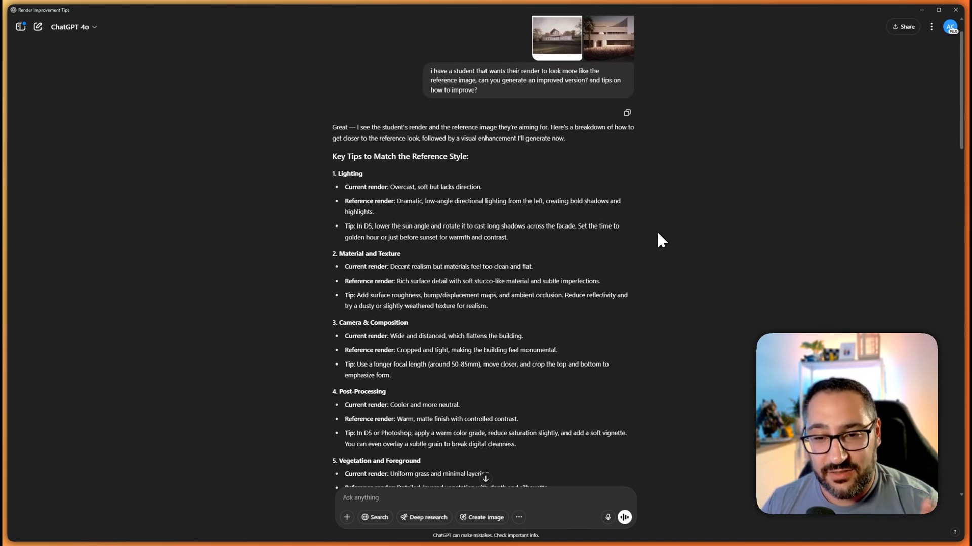
scroll(660, 240, down, 1)
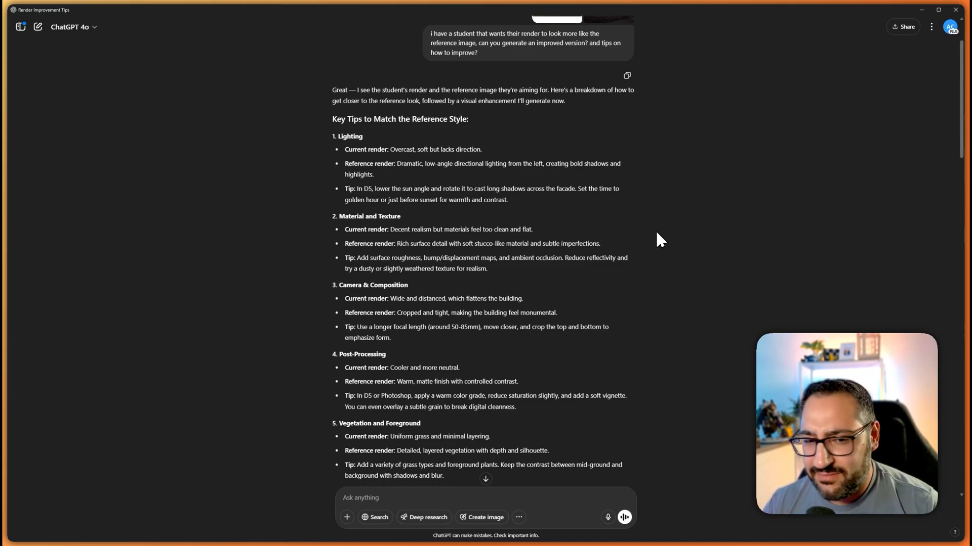
scroll(582, 253, down, 1)
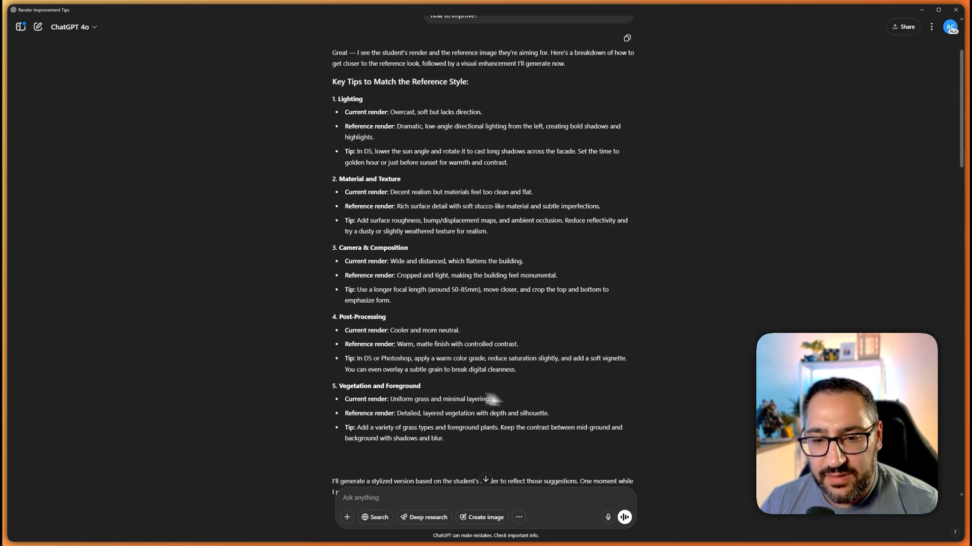
scroll(486, 404, up, 3)
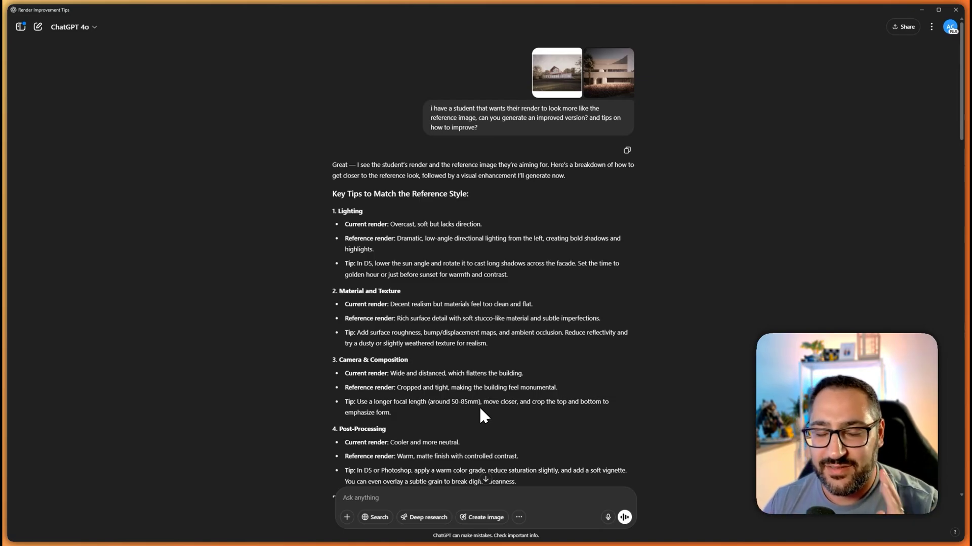
scroll(486, 405, down, 5)
scroll(493, 404, down, 5)
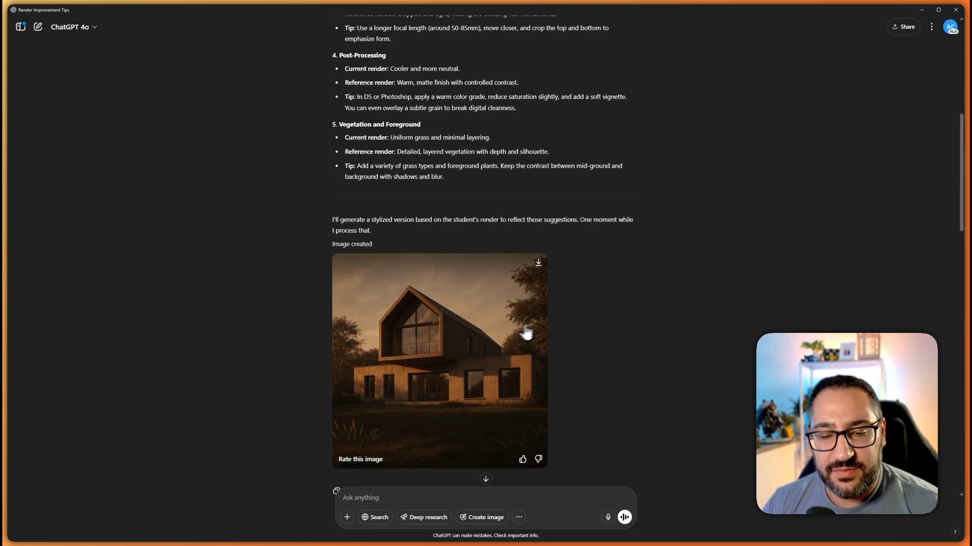
scroll(576, 324, down, 1)
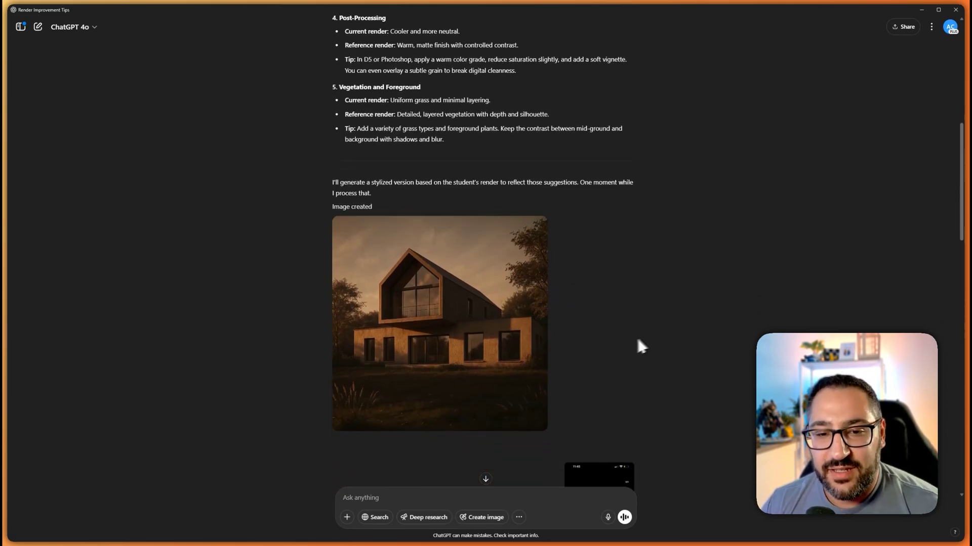
scroll(632, 372, up, 8)
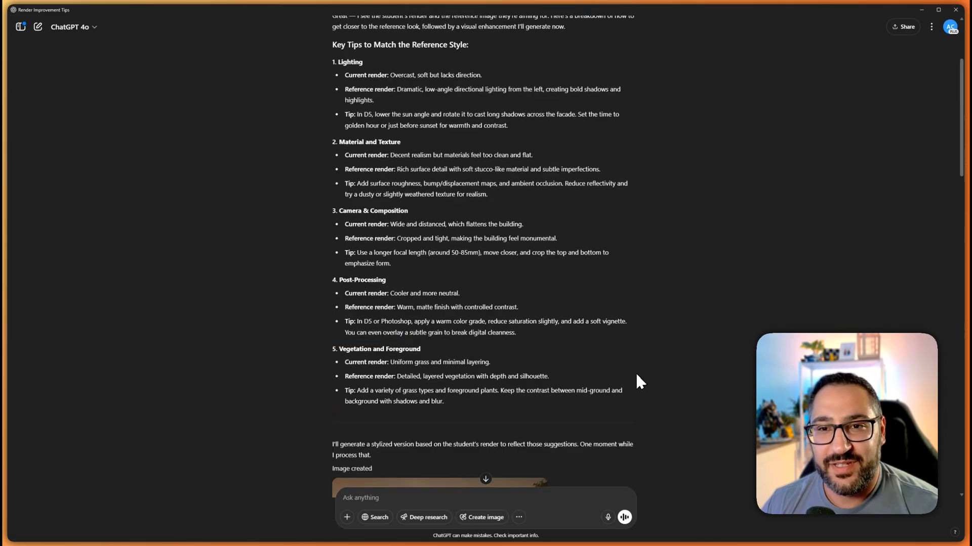
scroll(567, 263, down, 8)
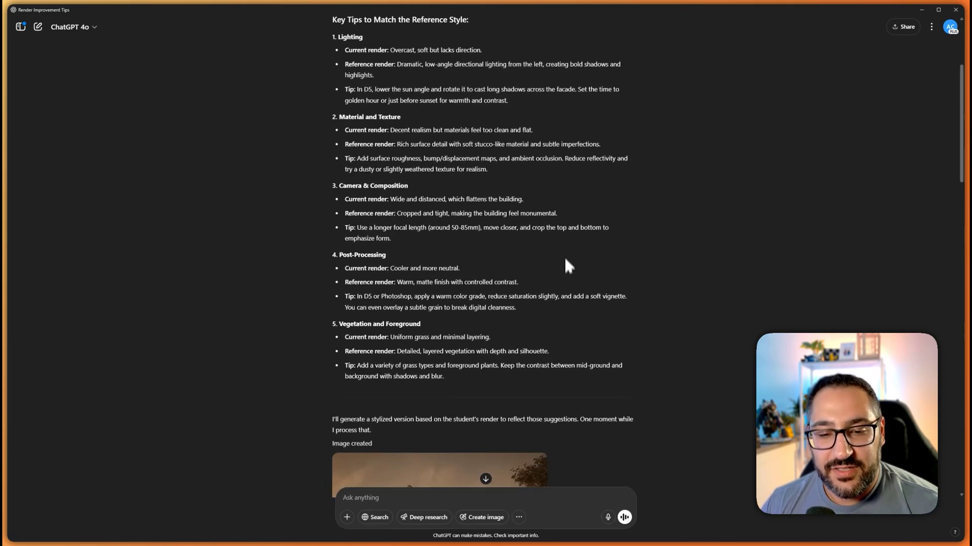
mouse_move(529, 380)
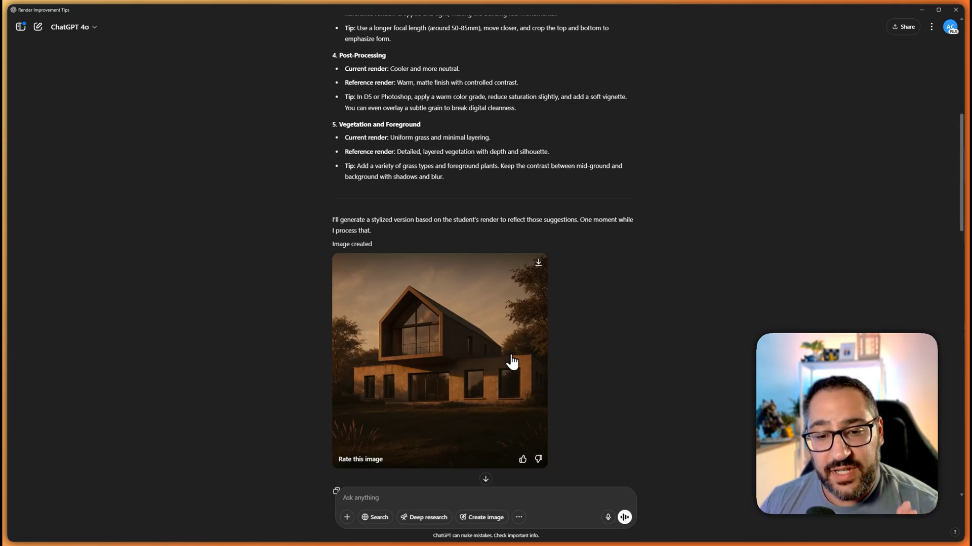
- Scroll past the pink render and 'not that pink' reply to the darker, muted render
scroll(555, 355, down, 6)
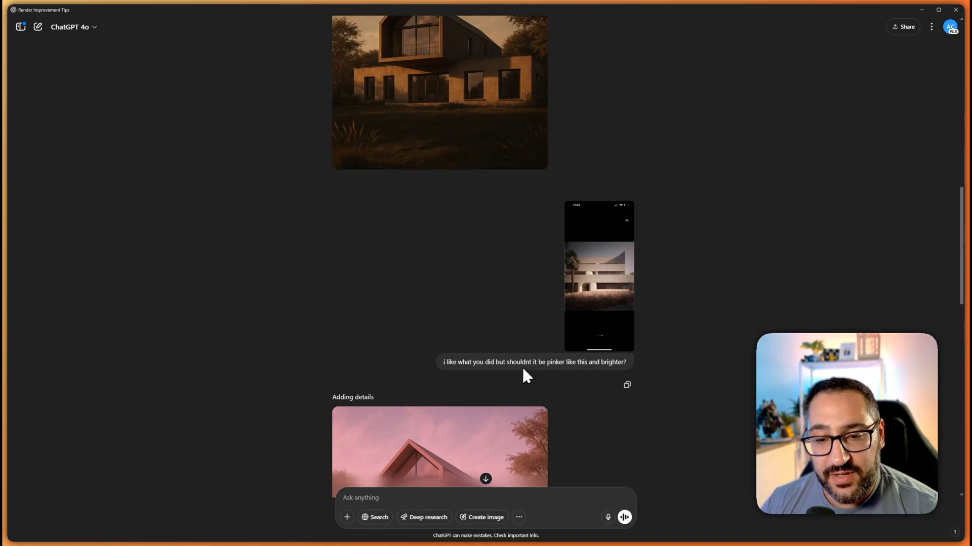
scroll(518, 369, down, 1)
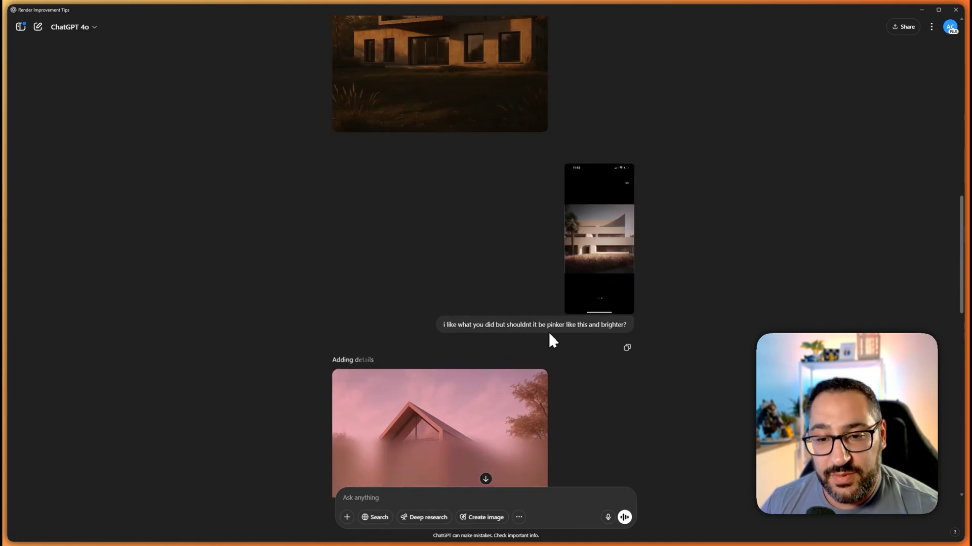
scroll(582, 330, down, 2)
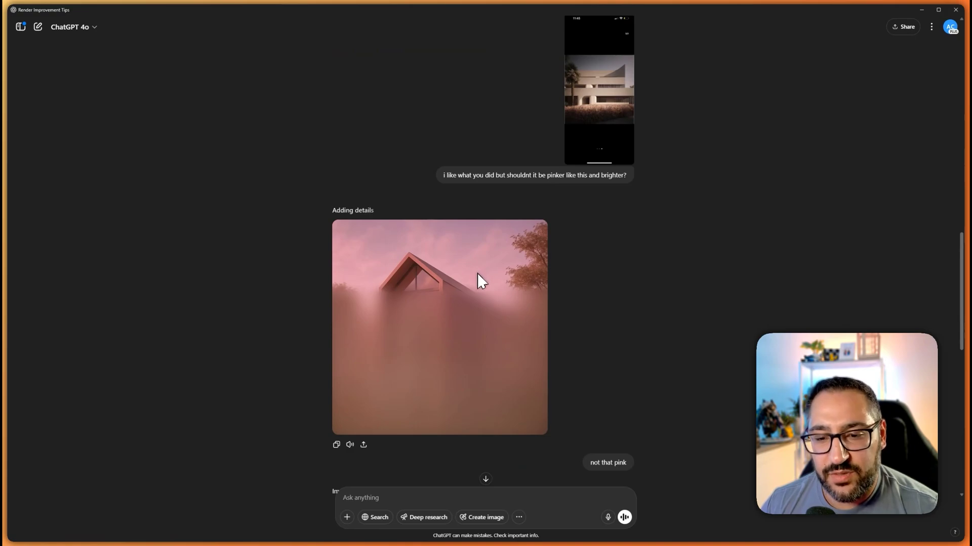
scroll(478, 280, down, 2)
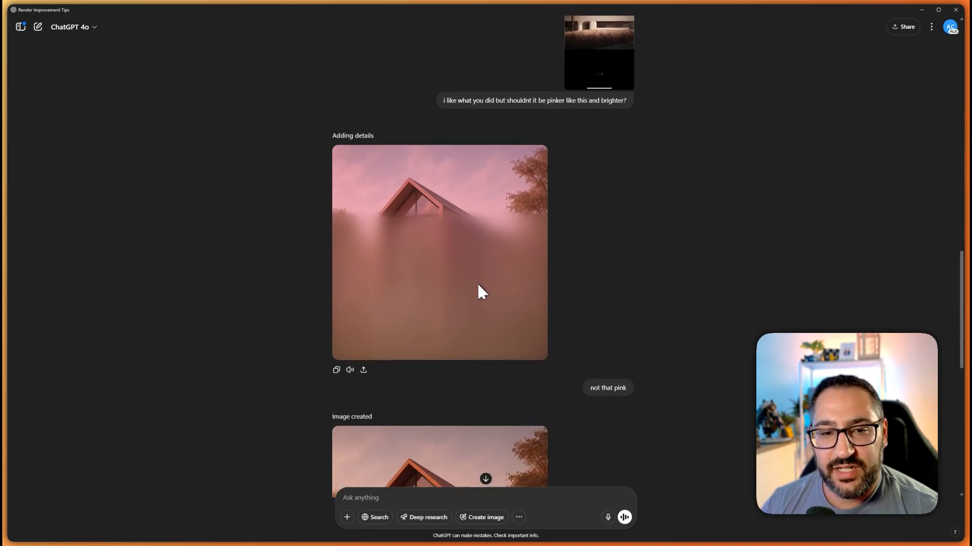
scroll(479, 285, down, 2)
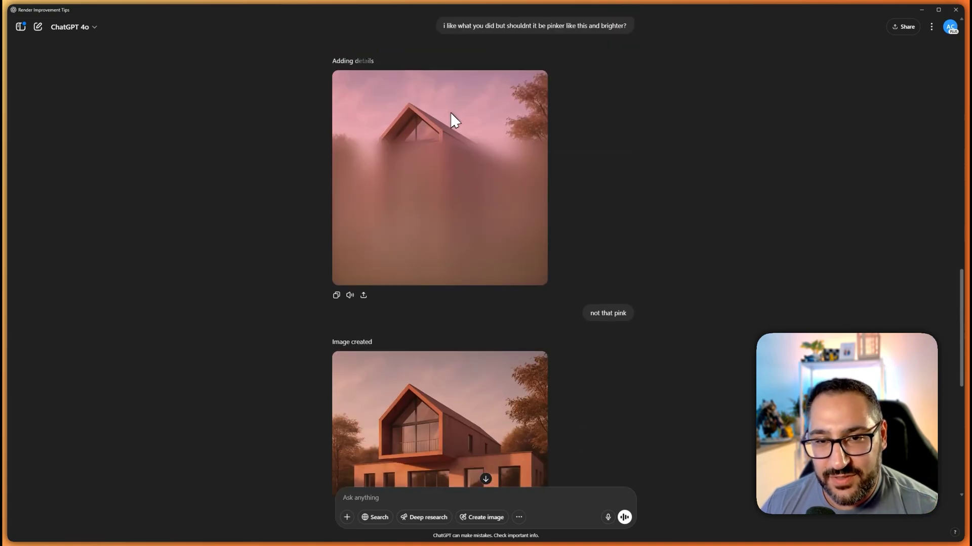
scroll(575, 264, down, 2)
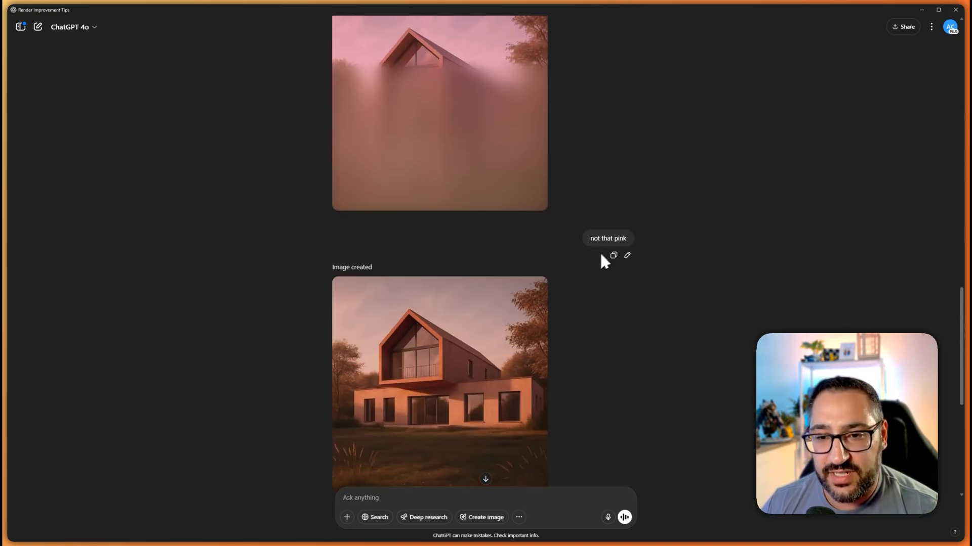
scroll(605, 256, down, 2)
scroll(600, 244, down, 1)
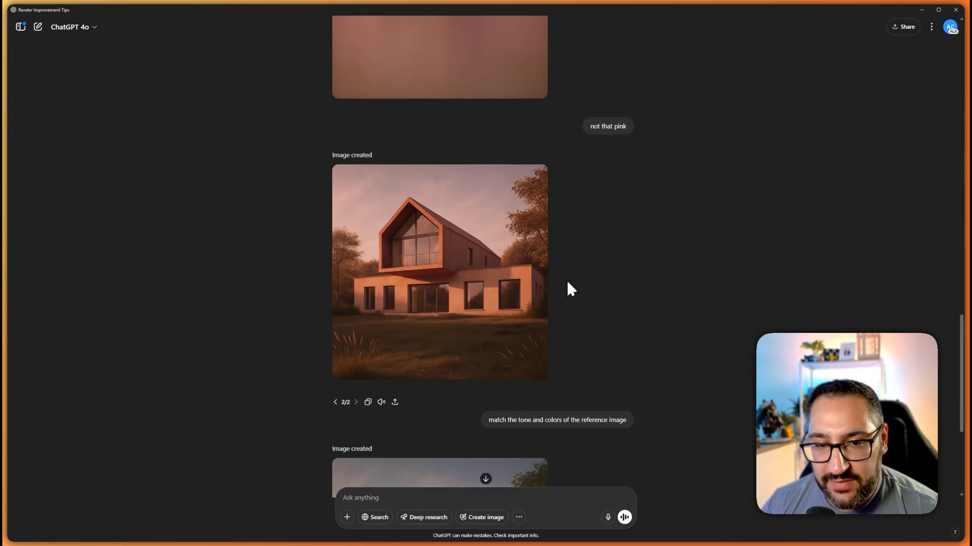
scroll(547, 297, down, 2)
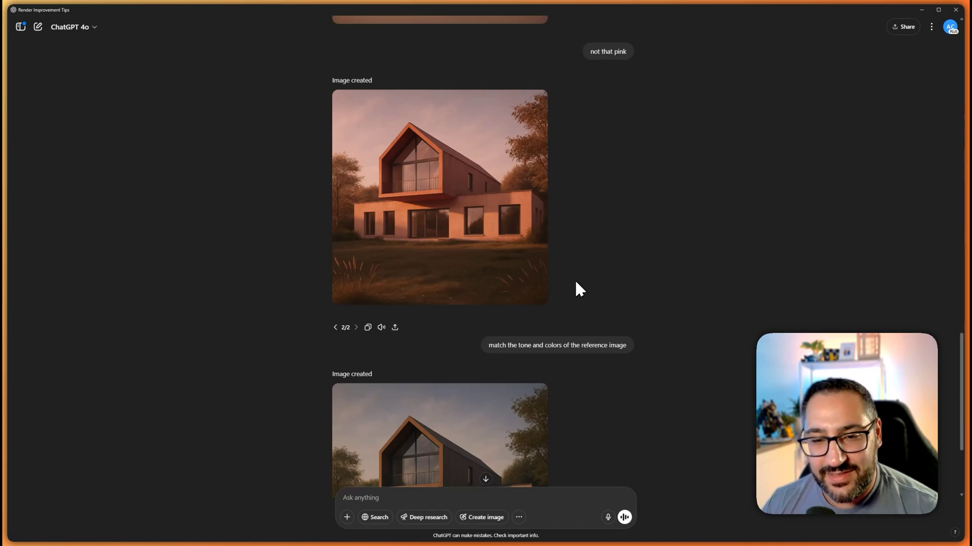
scroll(576, 286, down, 2)
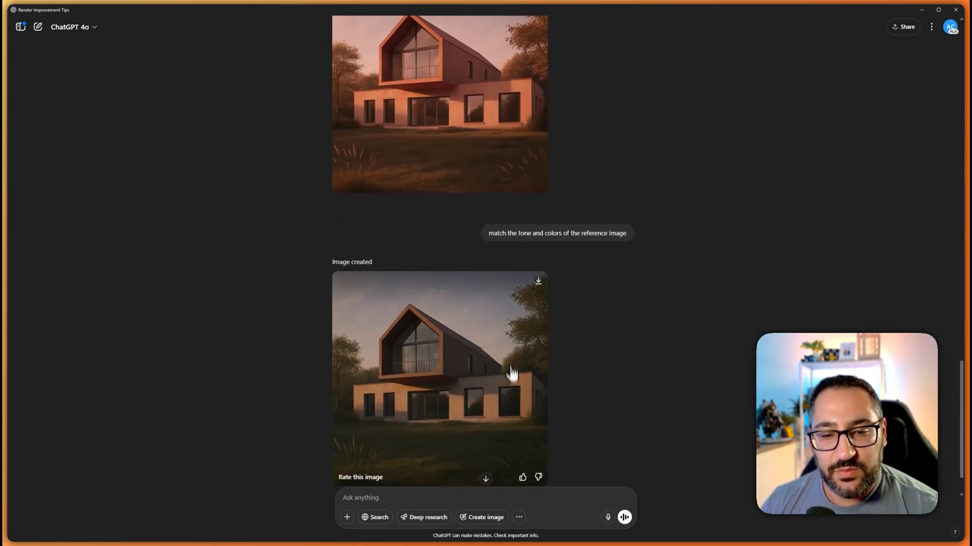
scroll(494, 400, down, 1)
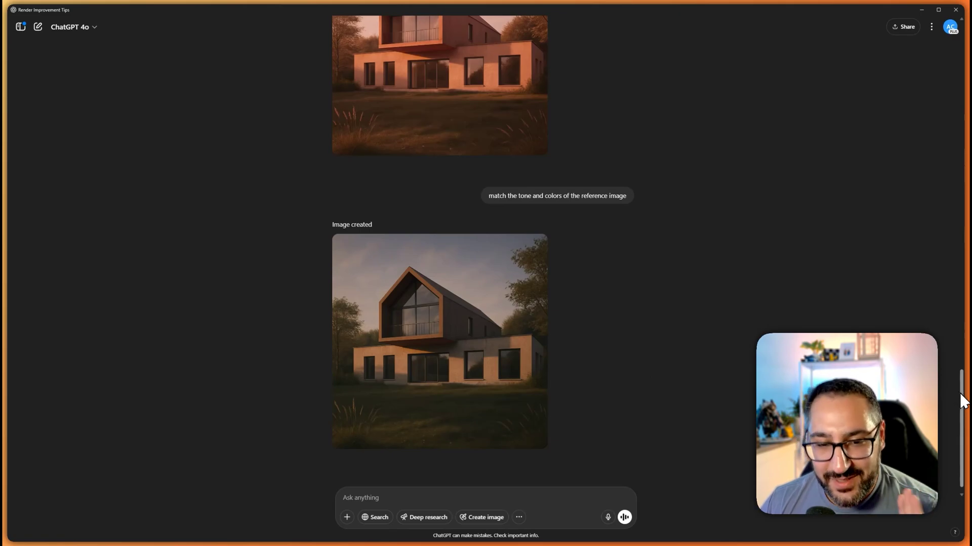
scroll(962, 401, up, 15)
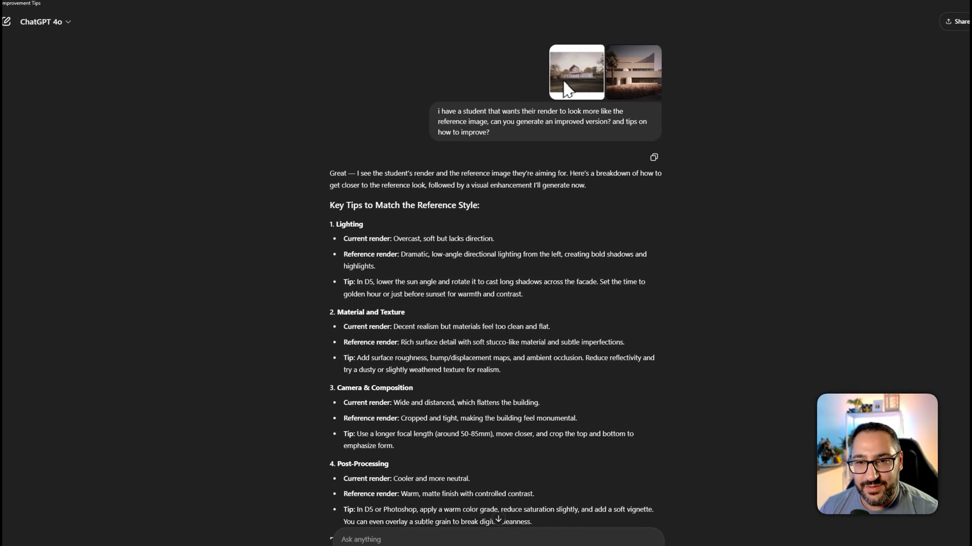
click(538, 81)
click(800, 194)
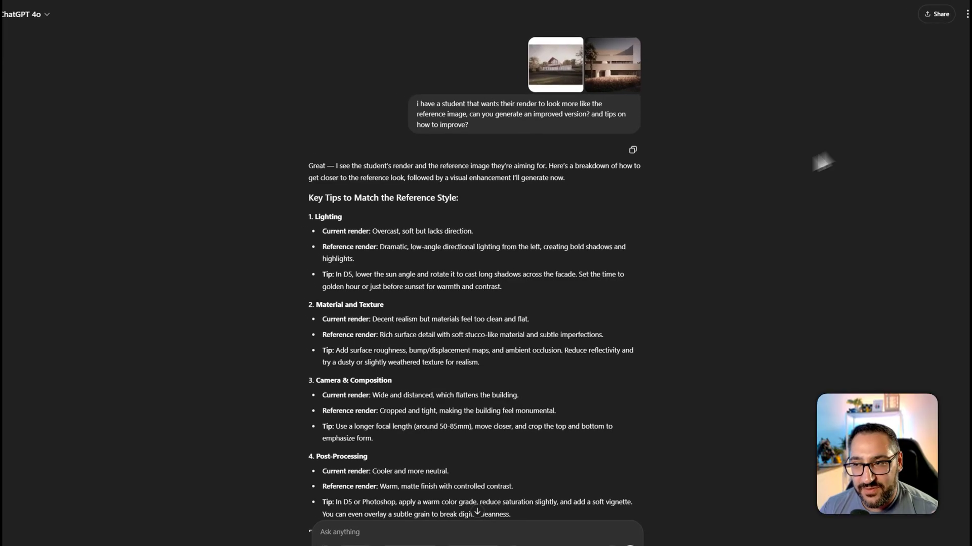
scroll(957, 404, down, 15)
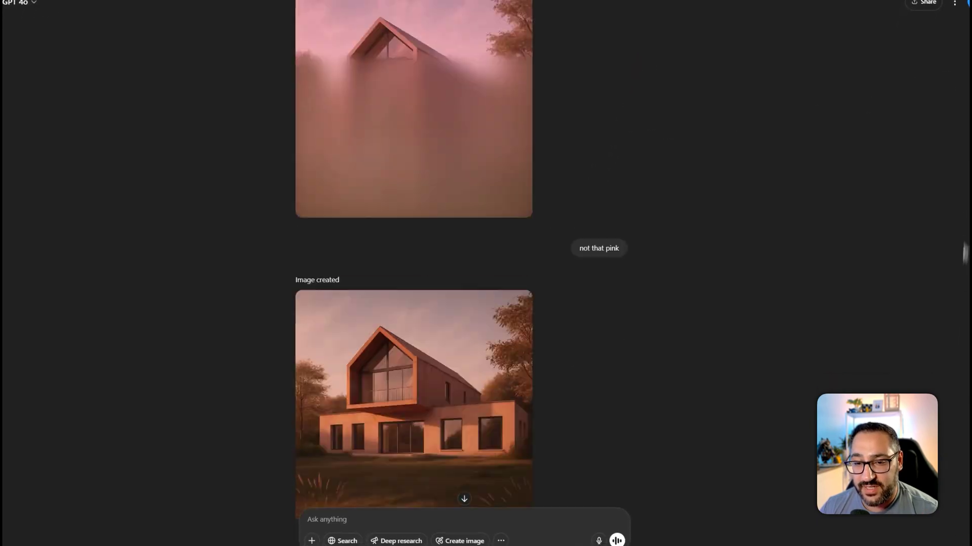
- Enlarge the latest reference-matched render with its muted dusk sky and copper-framed gable
click(554, 354)
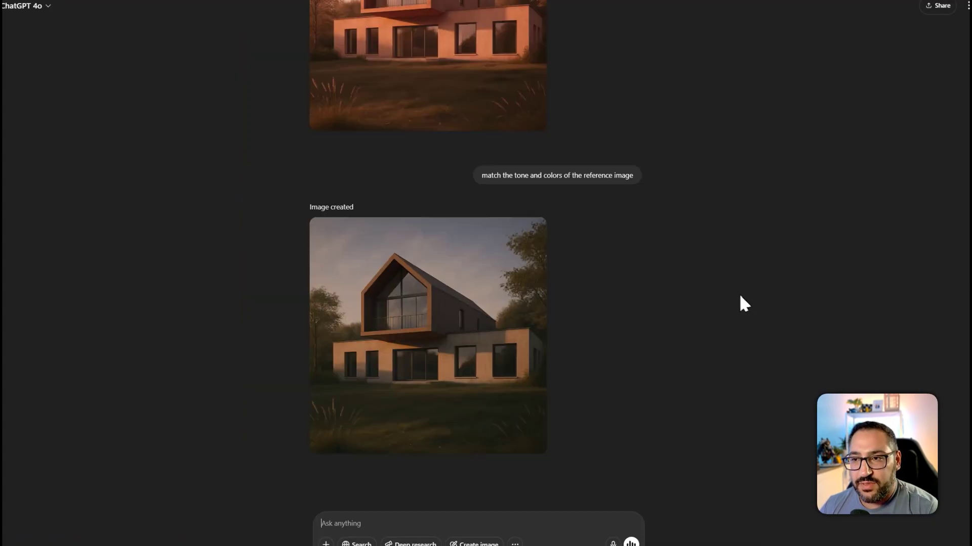
- Re-enlarge the student's original render, then close it and return to the first dusk render
scroll(739, 304, up, 6)
scroll(902, 309, up, 10)
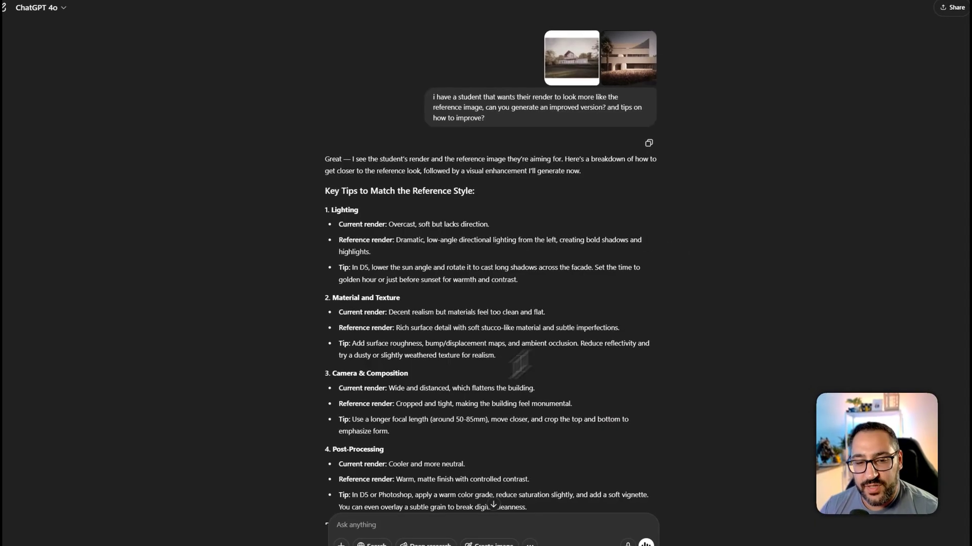
scroll(415, 448, down, 3)
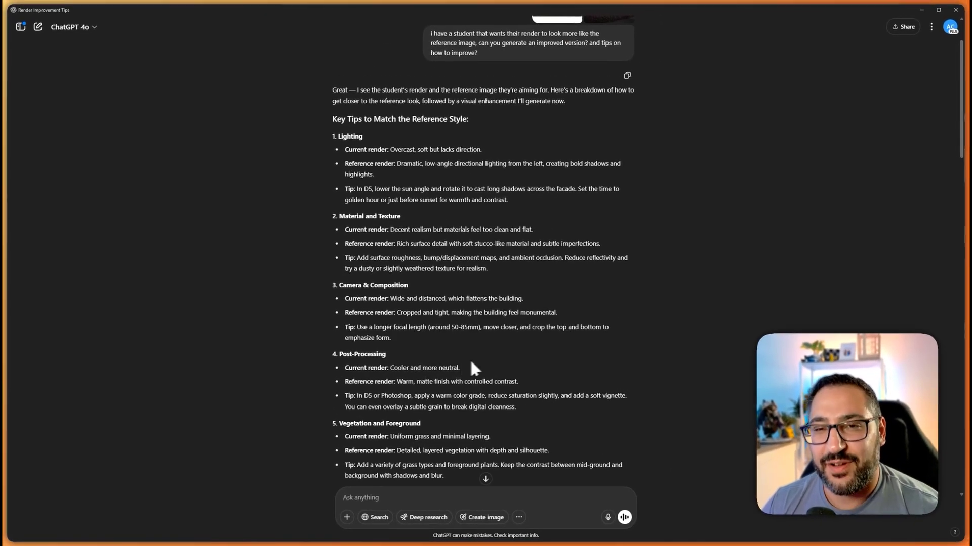
scroll(469, 358, up, 2)
click(579, 83)
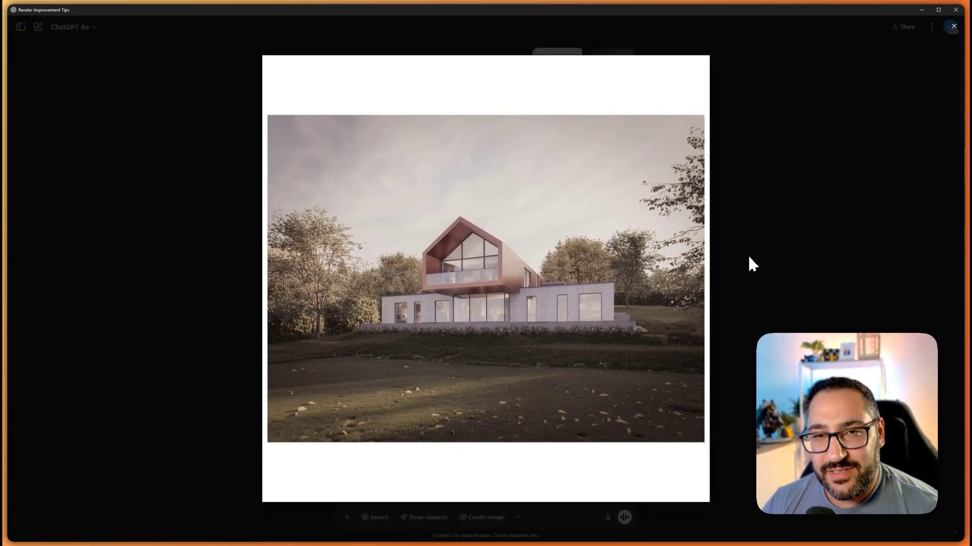
click(748, 254)
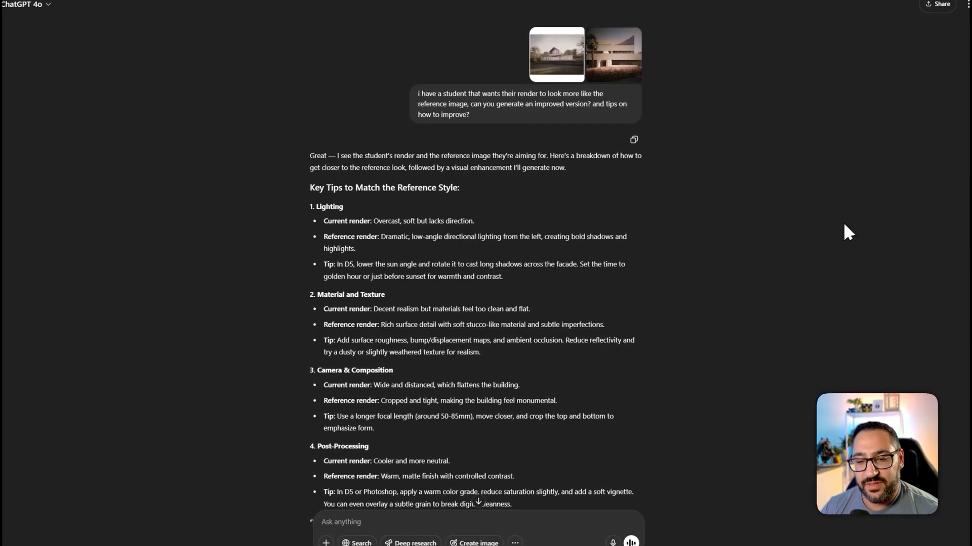
scroll(842, 232, down, 8)
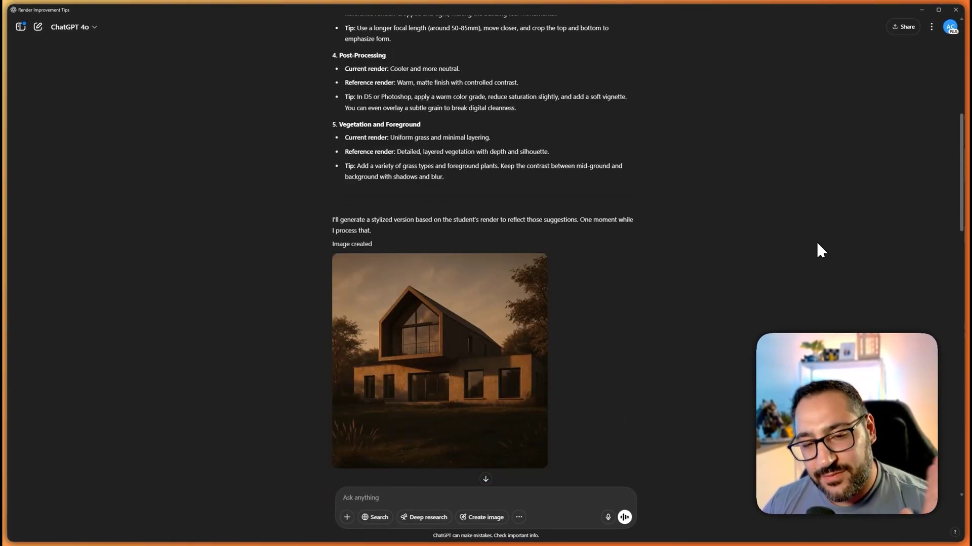